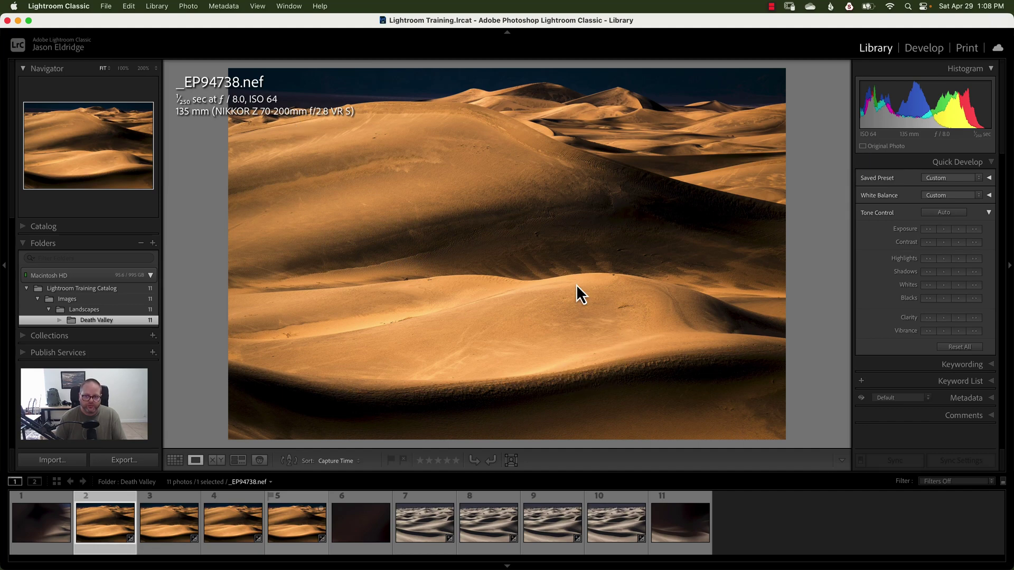
Check the first dune photo's focus at 100%, panning across the dunes and sky.
left_click(576, 364)
left_click_drag(623, 363, 584, 233)
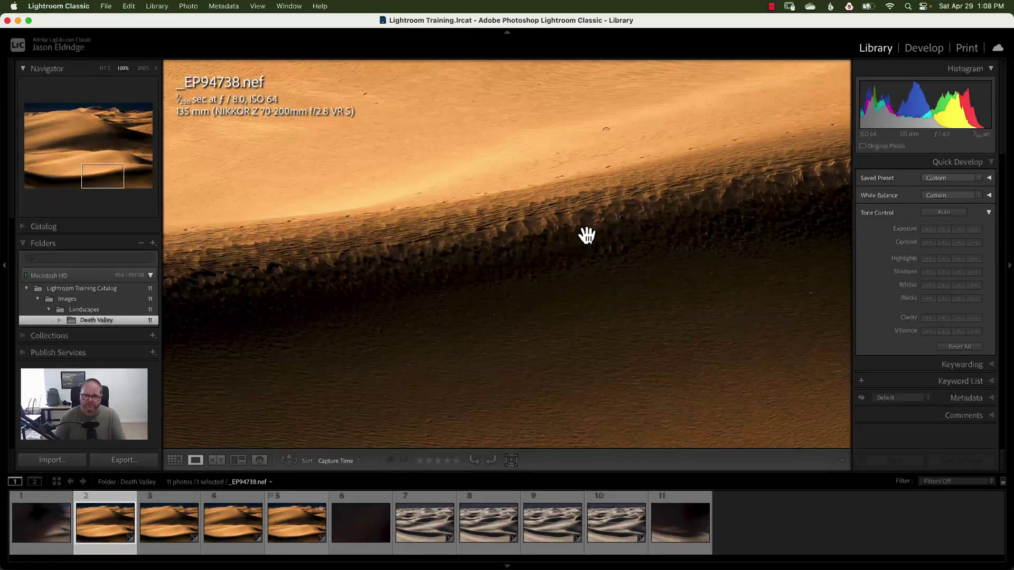
left_click_drag(675, 138, 605, 189)
left_click_drag(591, 136, 573, 215)
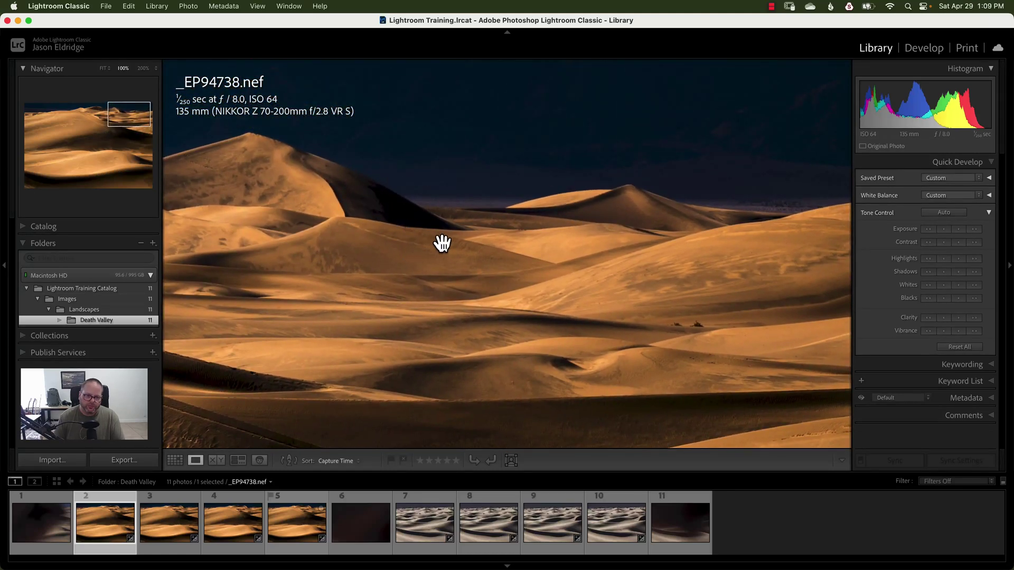
left_click_drag(521, 211, 589, 194)
left_click(489, 212)
Inspect _EP94739.nef at 100% over the dune crest, peaks and rippled sand.
left_click(169, 534)
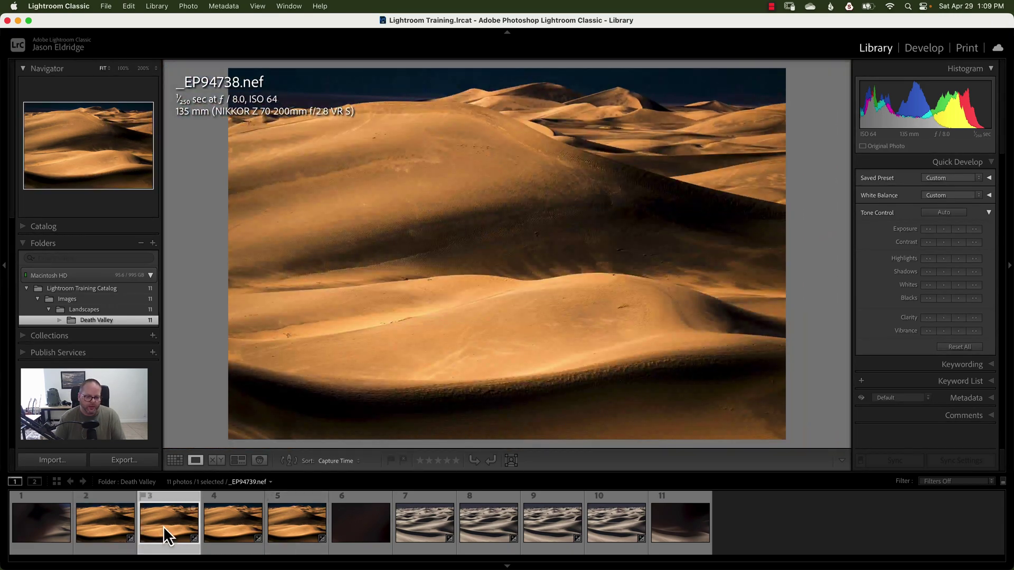
left_click(601, 208)
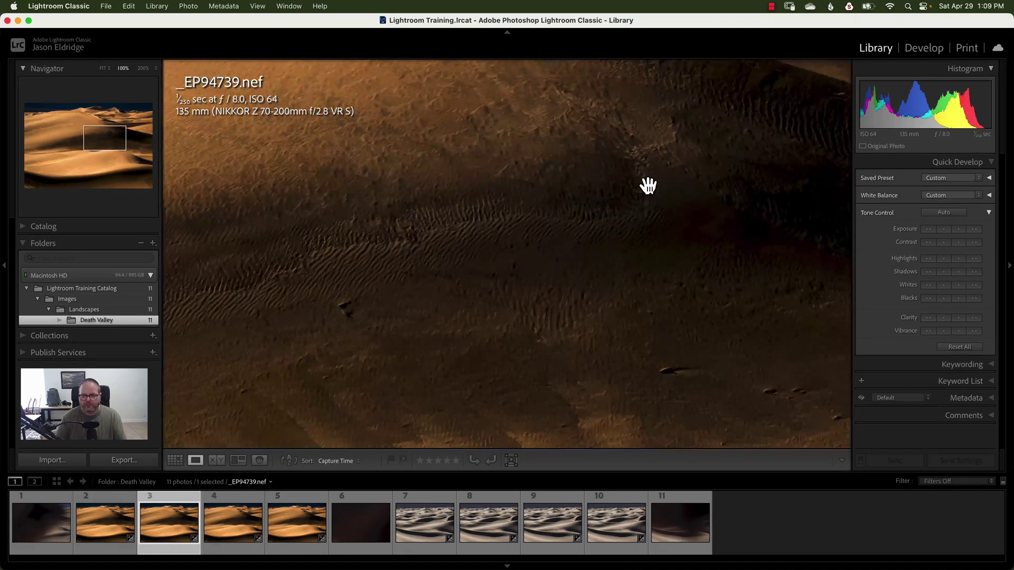
left_click(648, 188)
left_click(609, 253)
left_click_drag(609, 253, 747, 238)
left_click(580, 302)
left_click(591, 226)
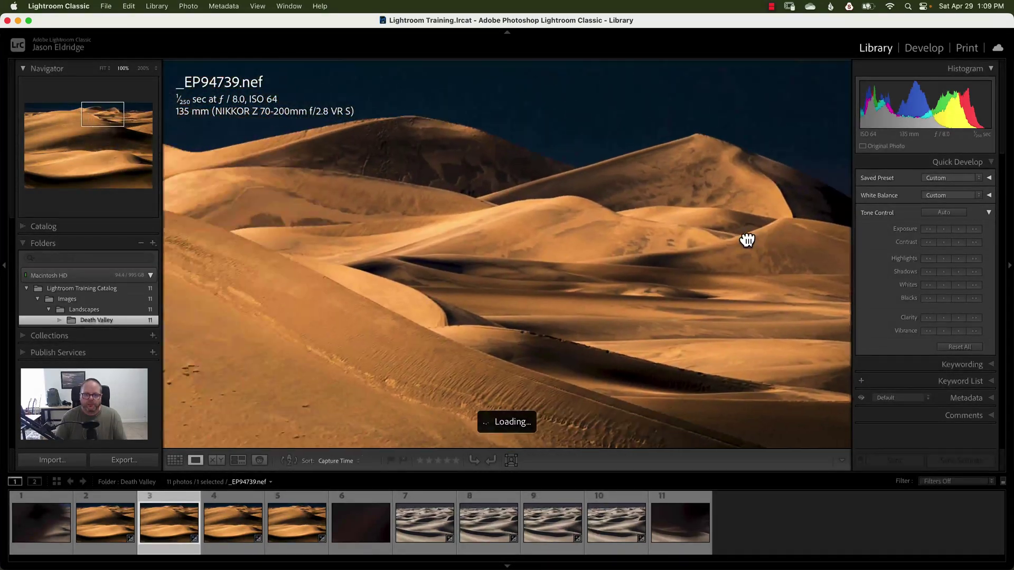
left_click_drag(322, 266, 484, 169)
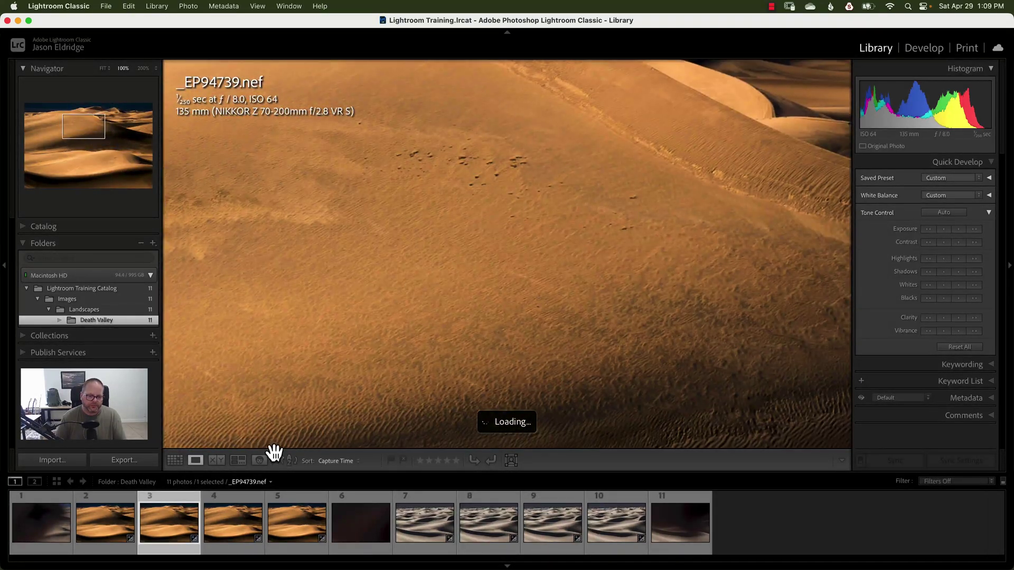
Check _EP94740.nef close up on the dune peaks, then show _EP94741.nef whole.
left_click(248, 539)
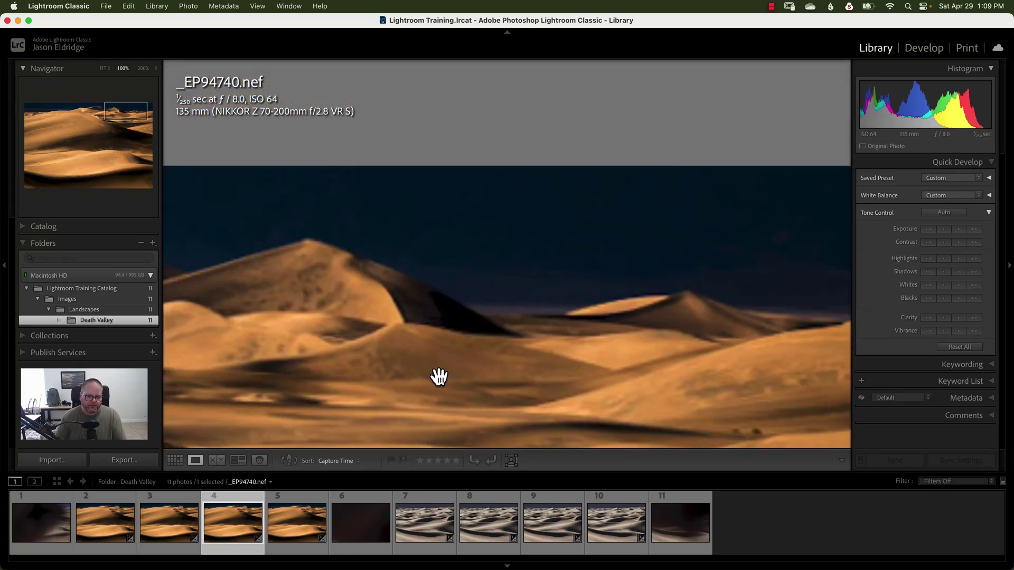
left_click_drag(505, 369, 487, 299)
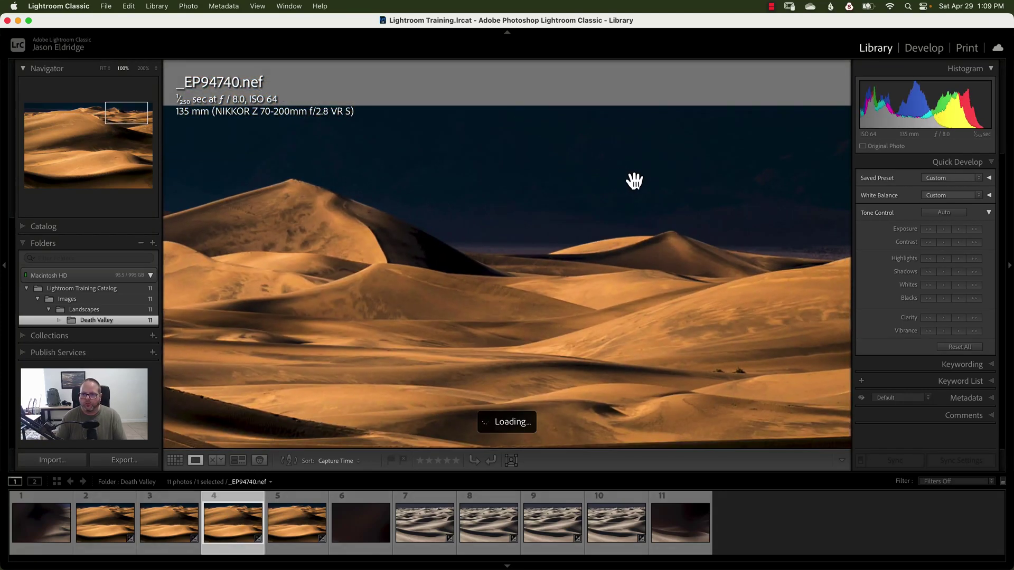
left_click(295, 537)
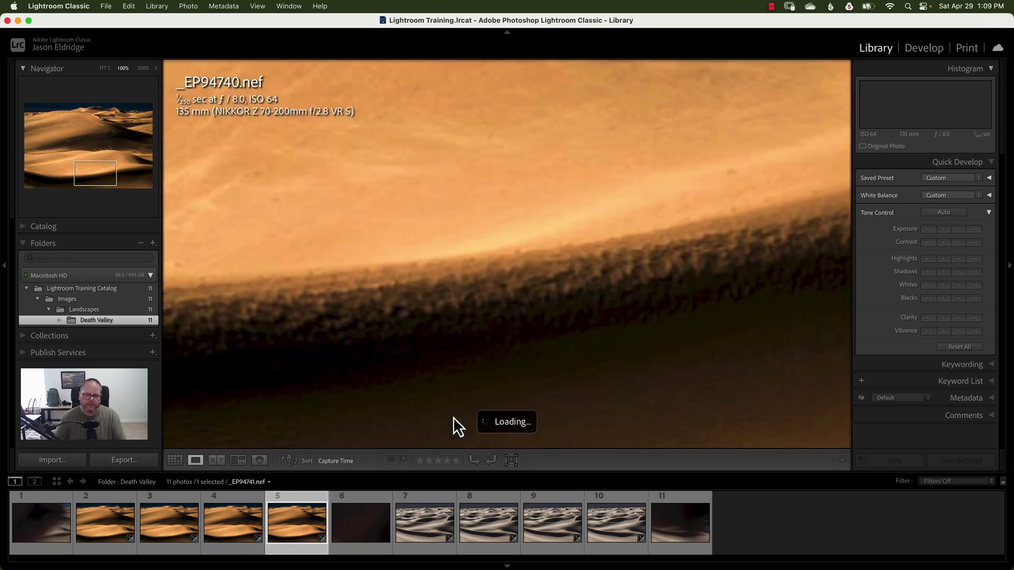
left_click(528, 216)
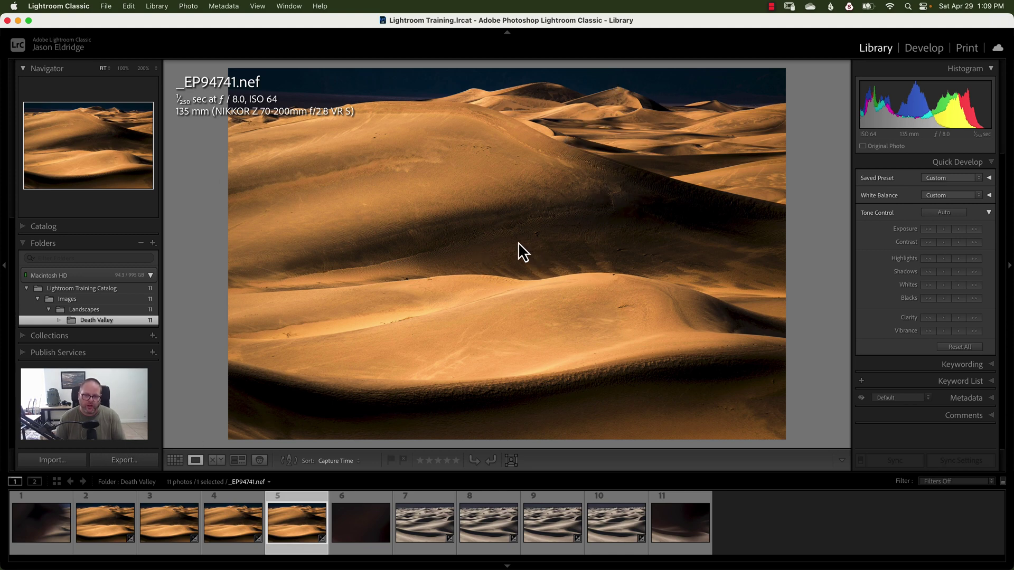
Select _EP94738 through _EP94741.nef and open them as layers in Photoshop.
left_click(92, 515)
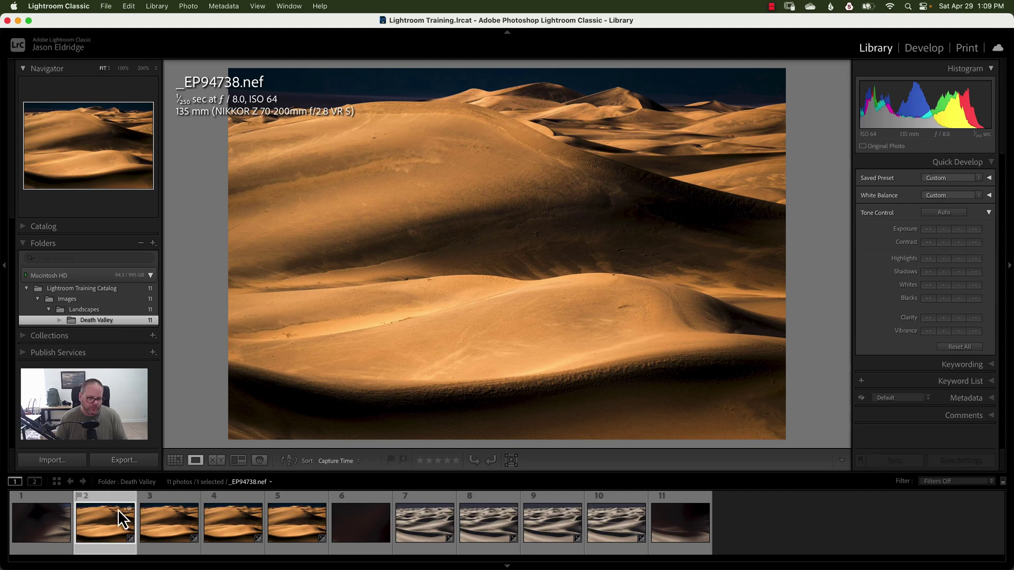
left_click(290, 518, "shift")
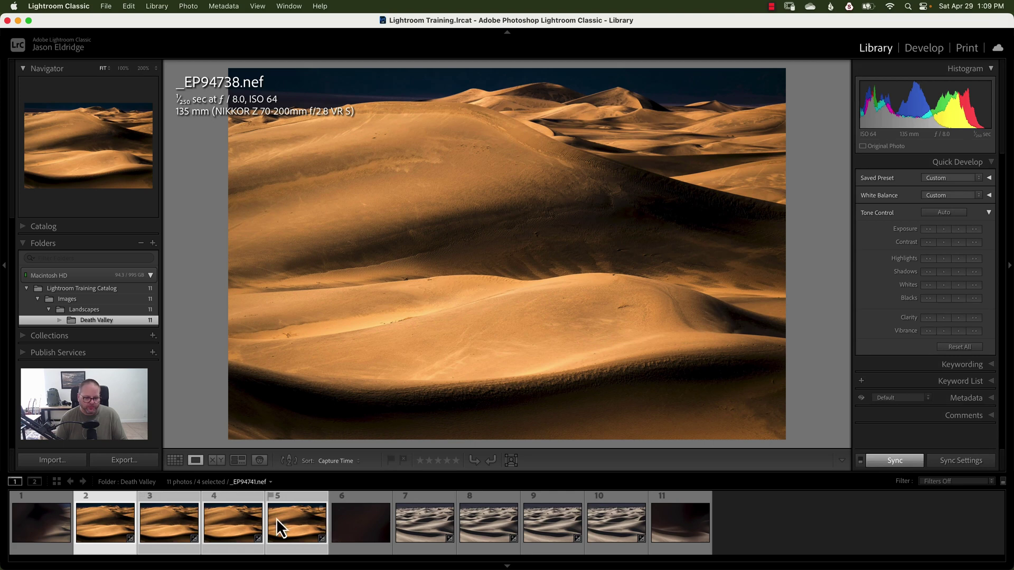
right_click(227, 519)
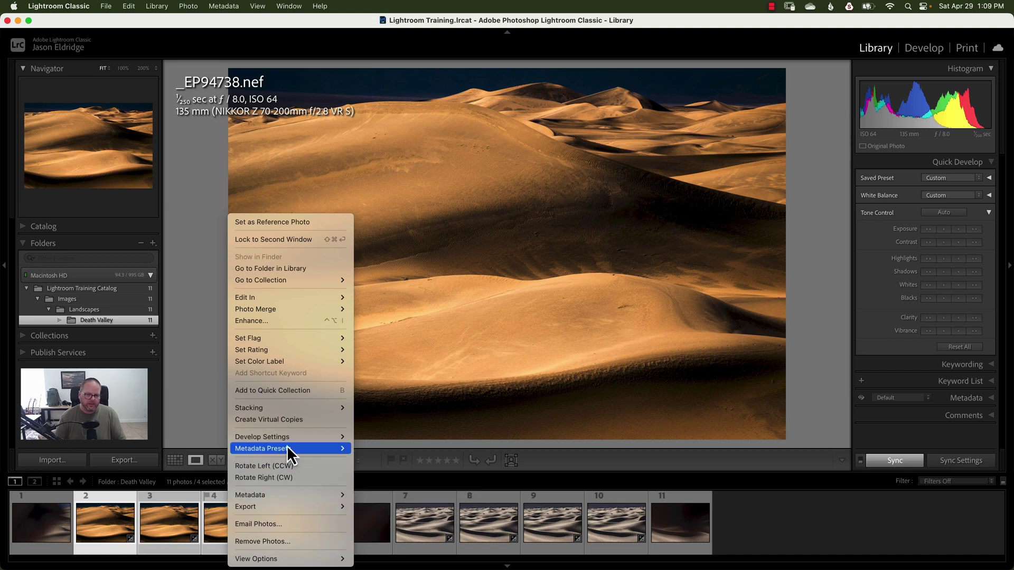
mouse_move(262, 300)
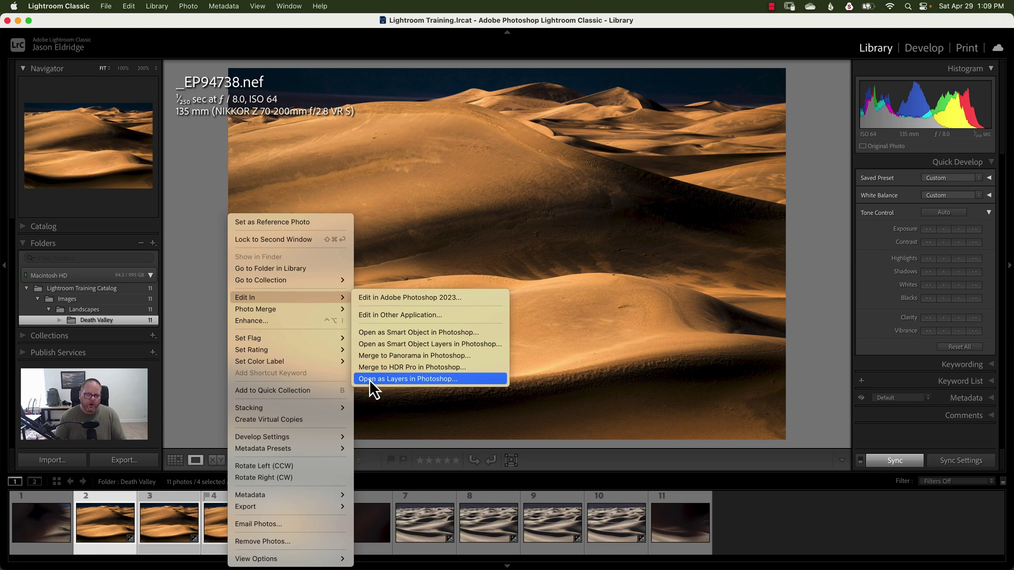
left_click(435, 378)
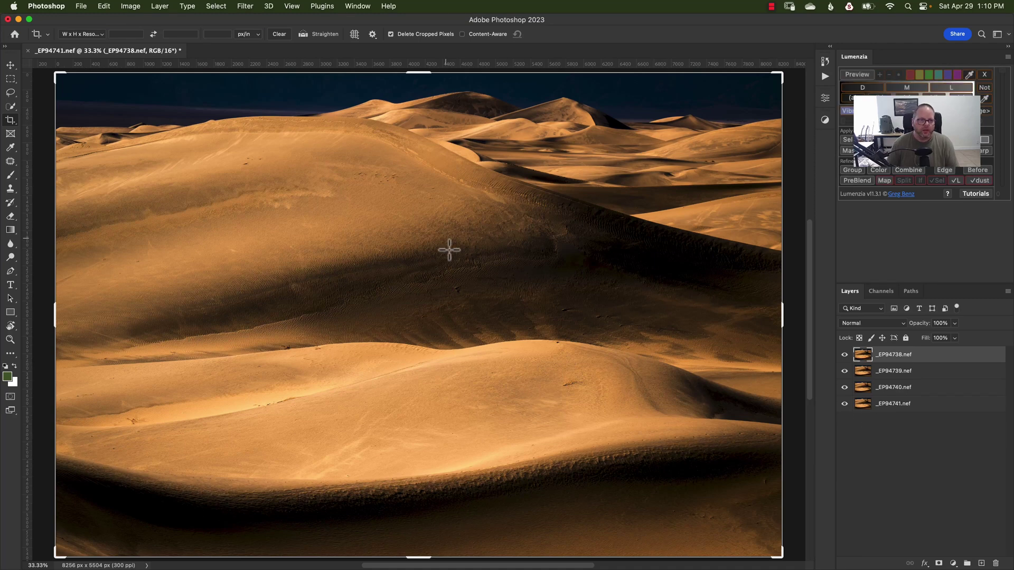
Switch to the Move tool and select all four dune photo layers.
left_click(10, 65)
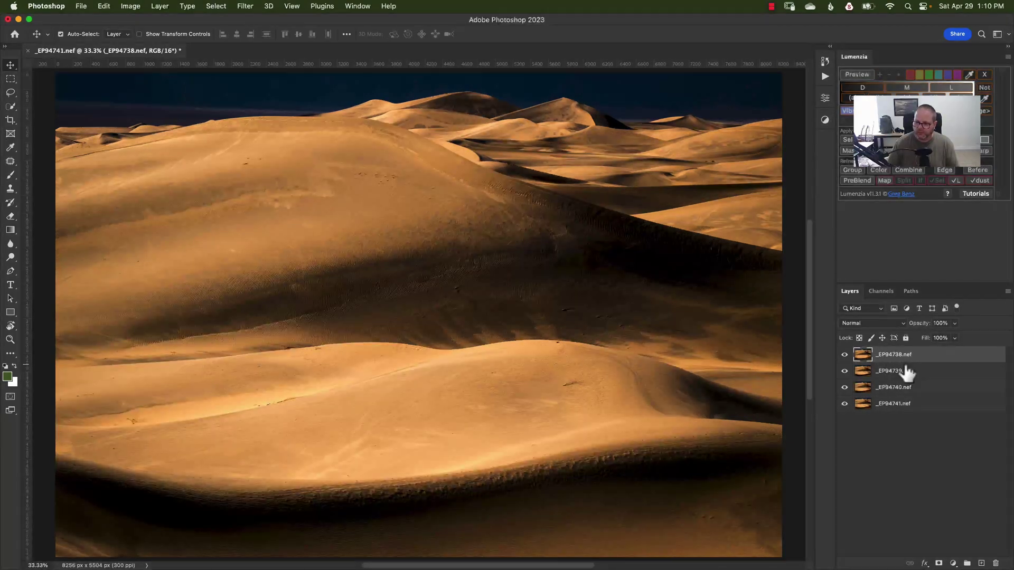
left_click(903, 407, "shift")
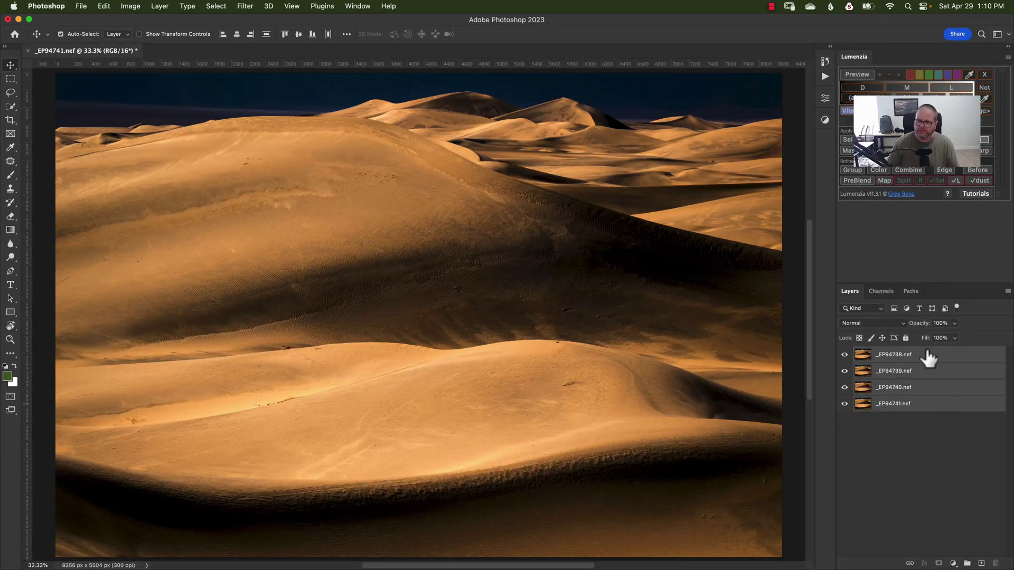
Auto-align the four dune layers using Auto projection.
left_click(104, 6)
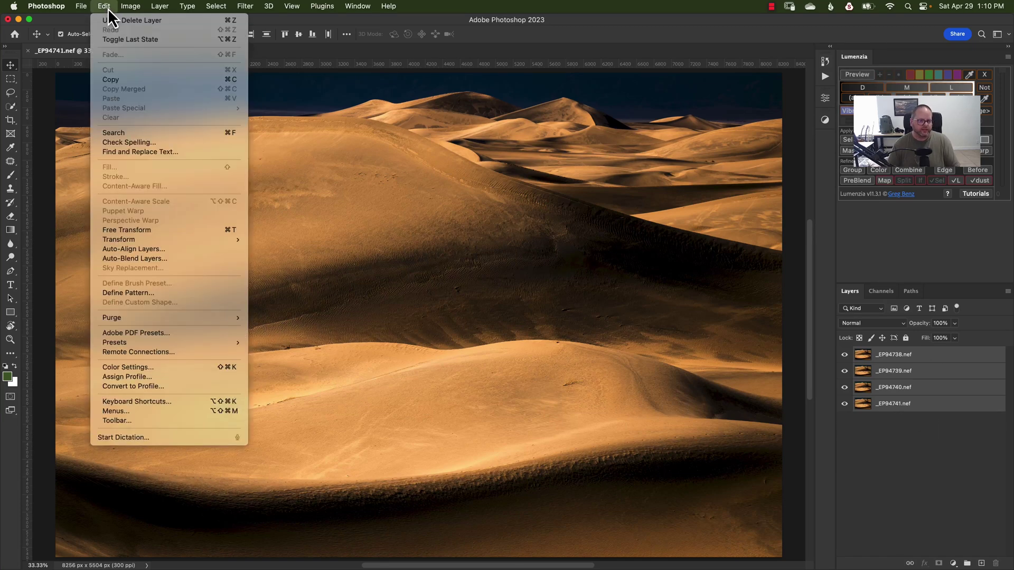
left_click(120, 249)
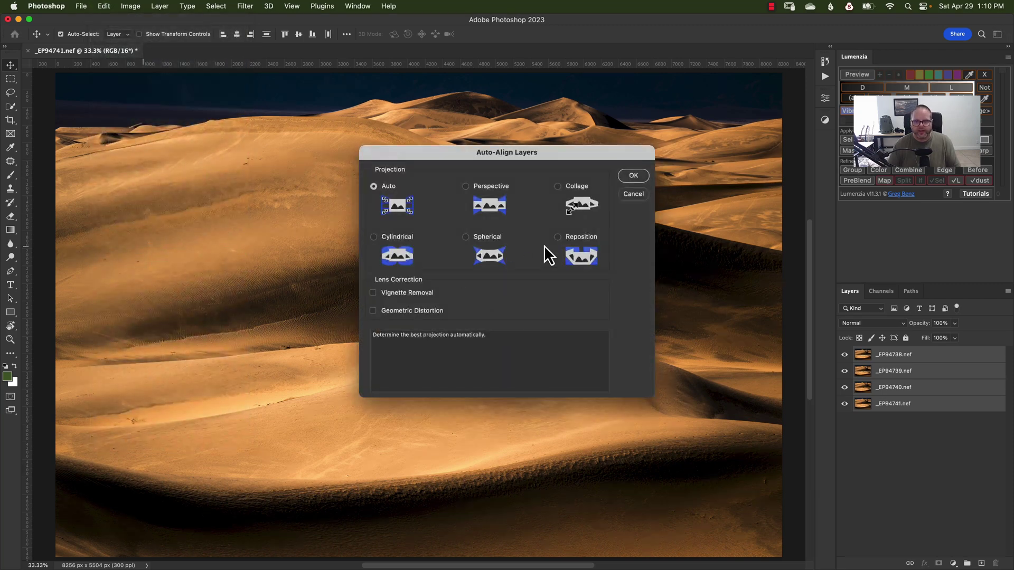
left_click(636, 176)
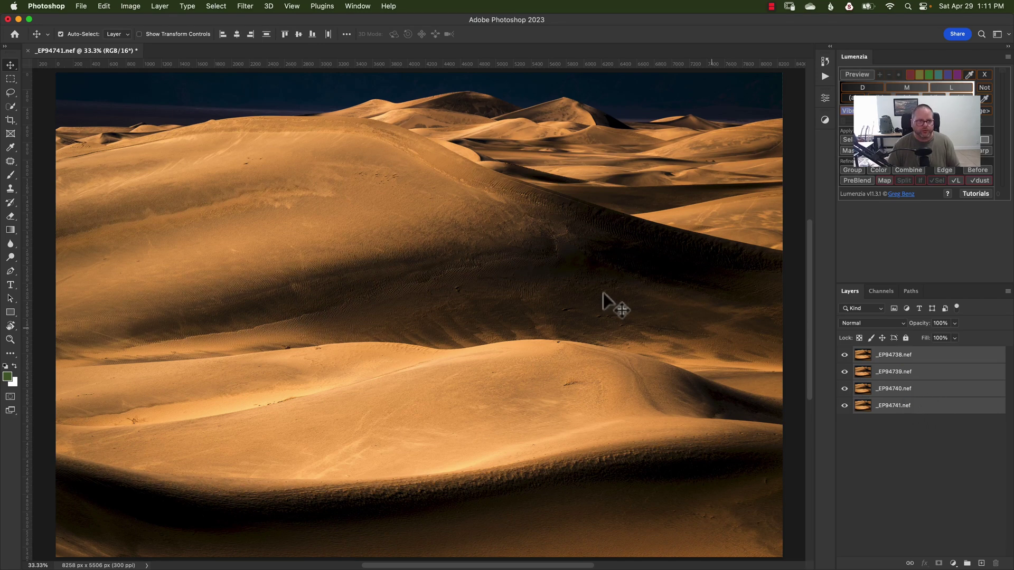
Auto-blend the layers with Stack Images and seamless tones into a merged focus-stacked layer.
left_click(105, 7)
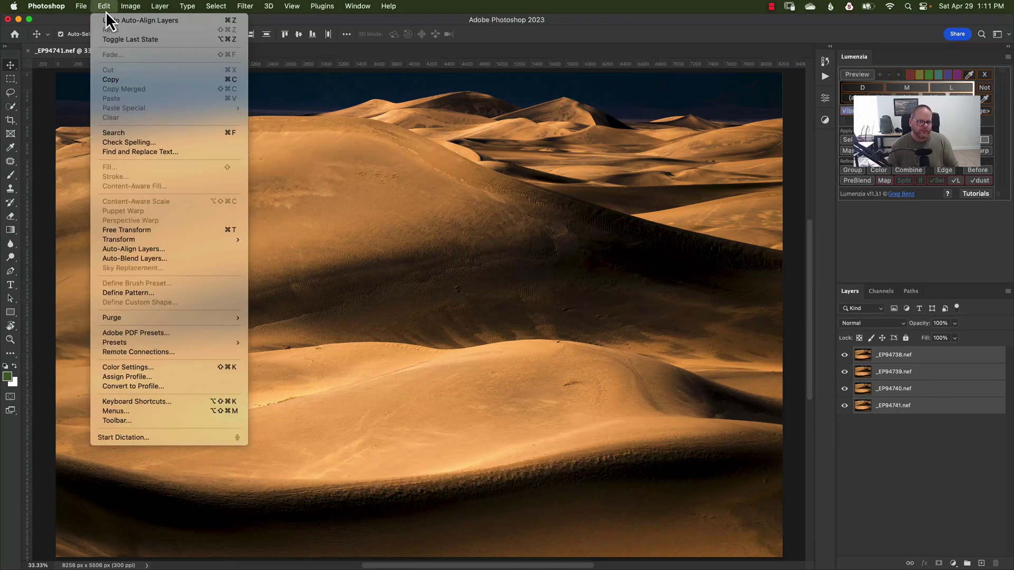
left_click(135, 258)
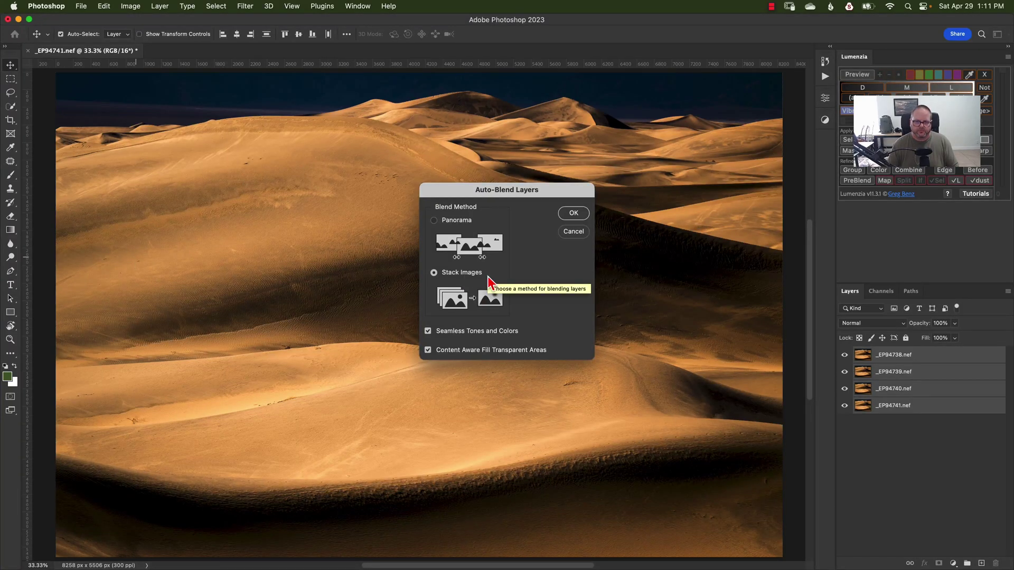
left_click(575, 213)
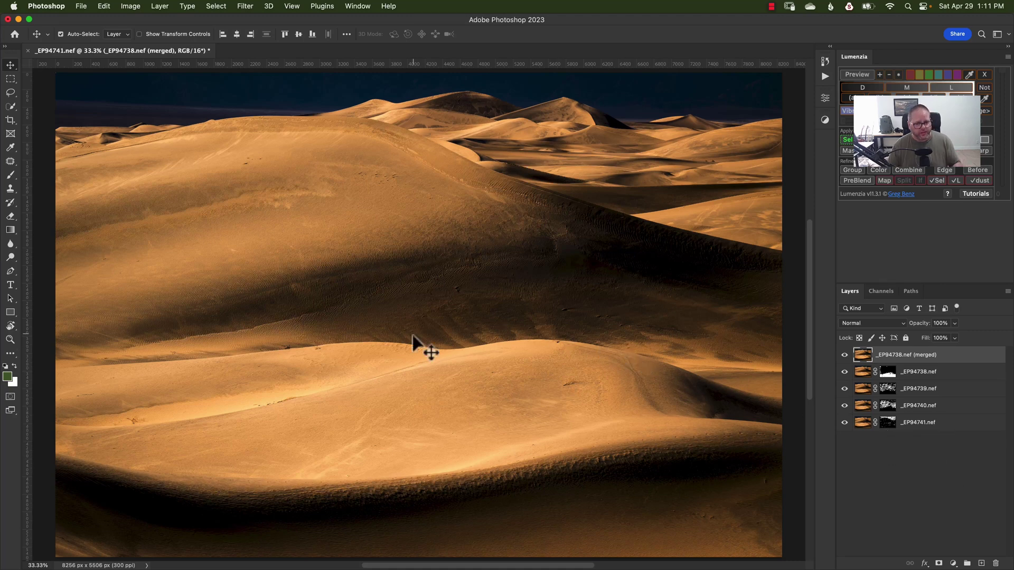
left_click(81, 7)
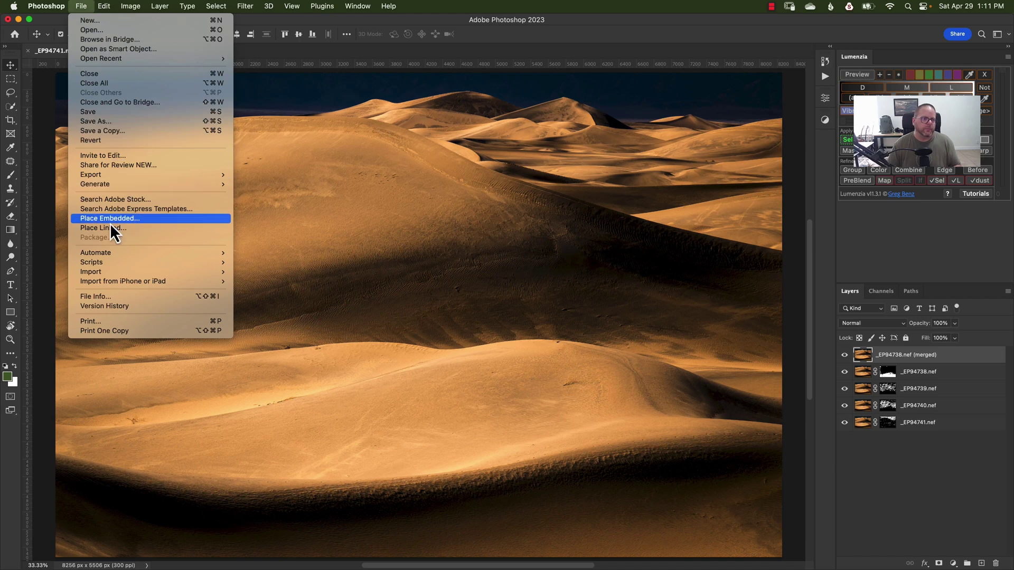
Save the merged document as _EP94738-Edit.psd and minimize Photoshop.
left_click(91, 114)
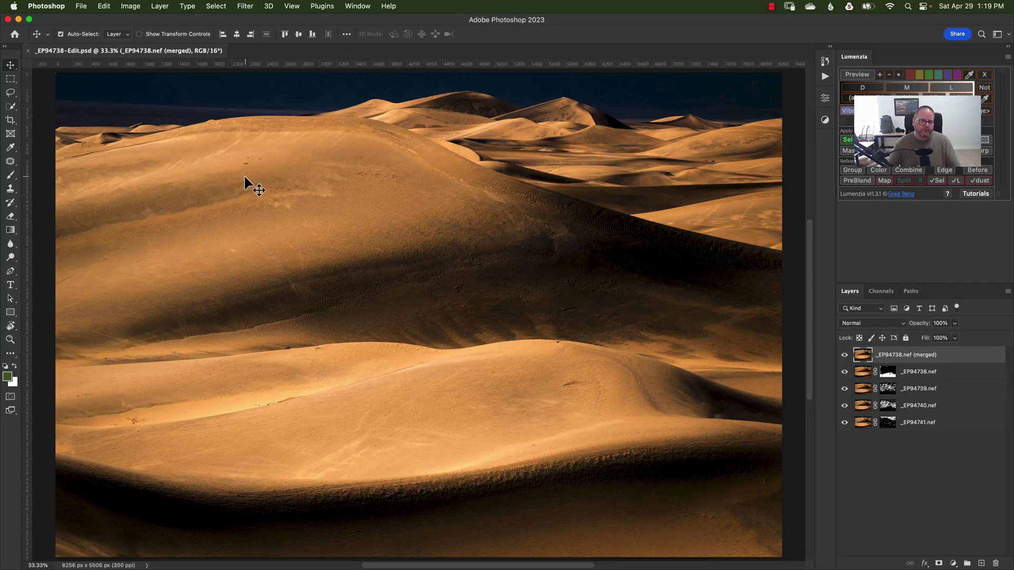
left_click(18, 19)
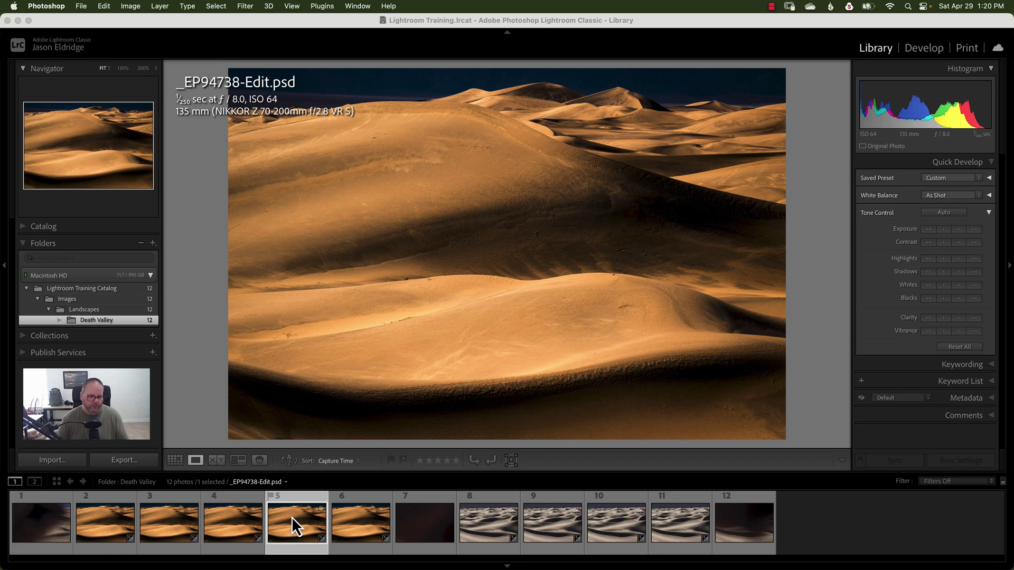
Group _EP94738-Edit.psd with its four source dune photos into one stack.
left_click(233, 523, "super")
left_click(170, 516, "super")
left_click(106, 520, "super")
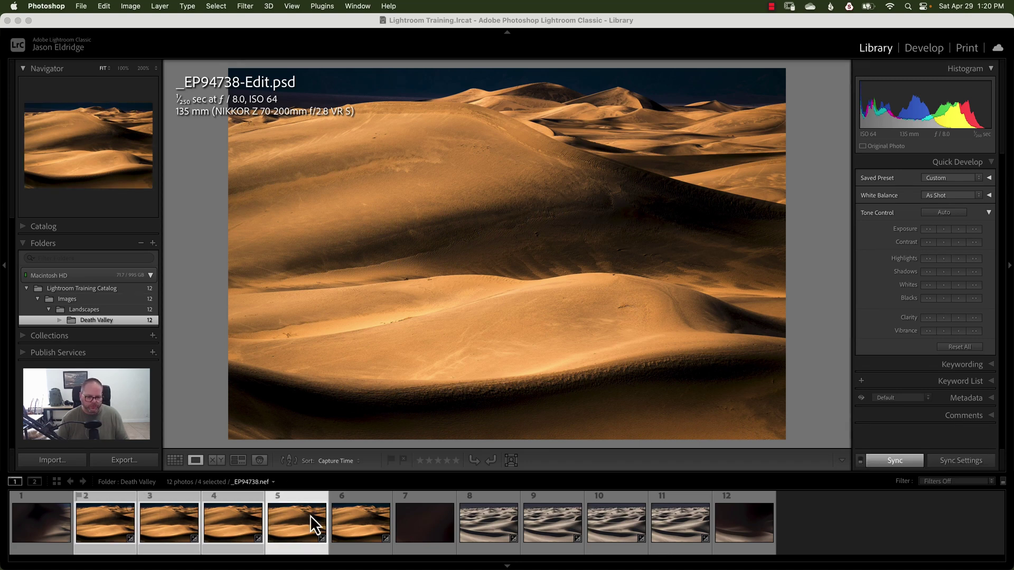
left_click(362, 520, "super")
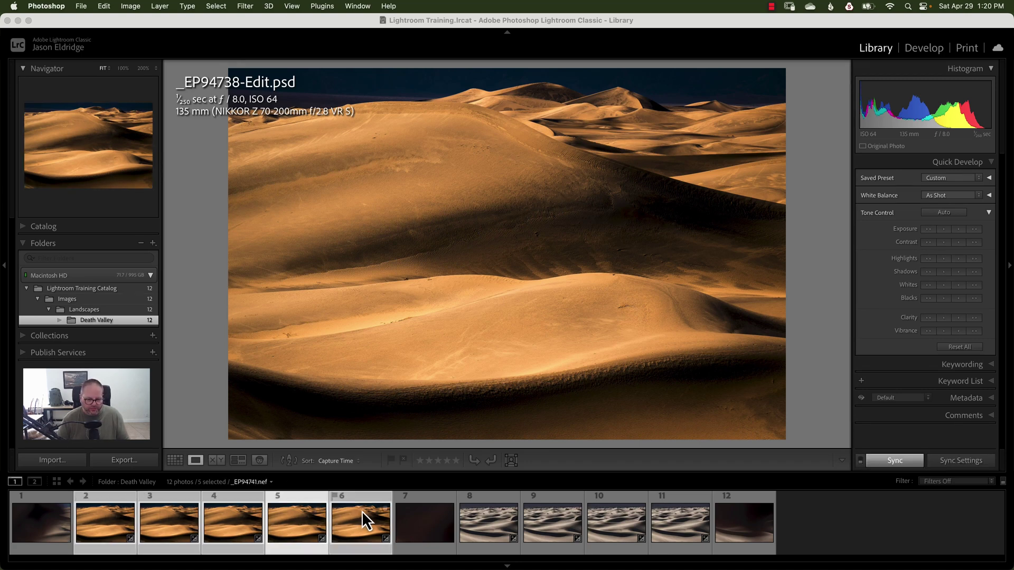
right_click(289, 517)
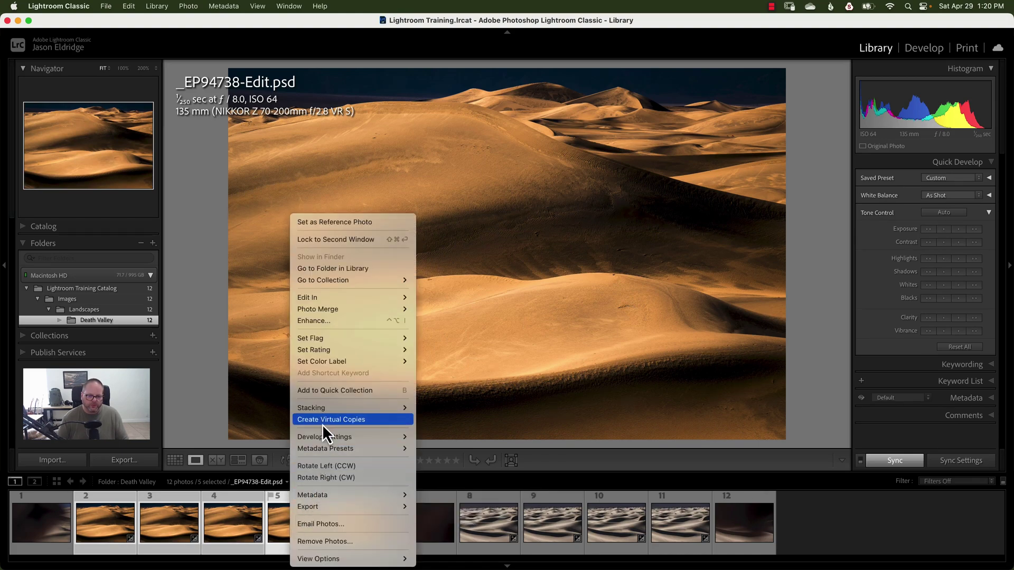
mouse_move(382, 408)
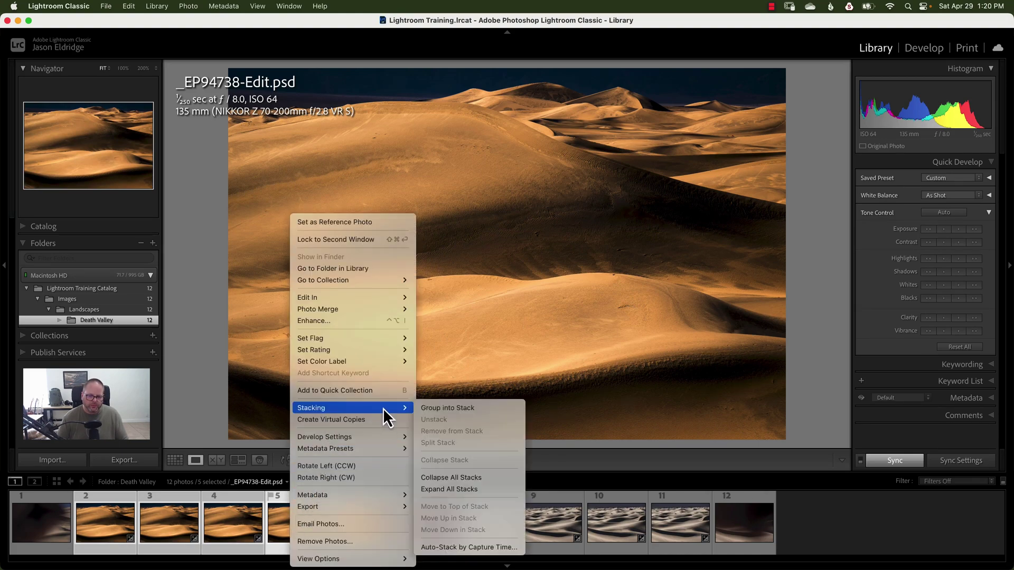
left_click(447, 405)
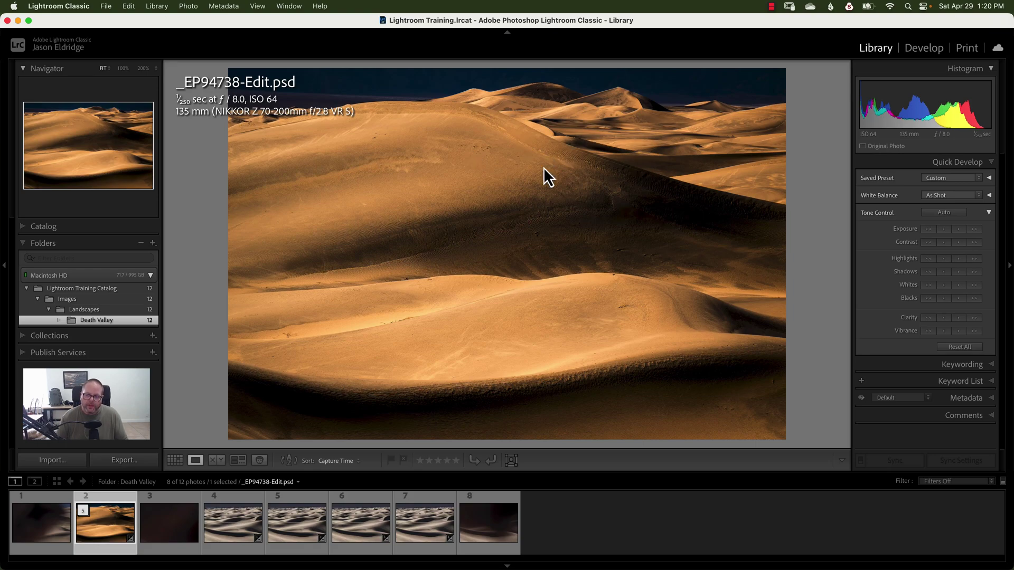
left_click(614, 378)
left_click_drag(708, 197, 661, 316)
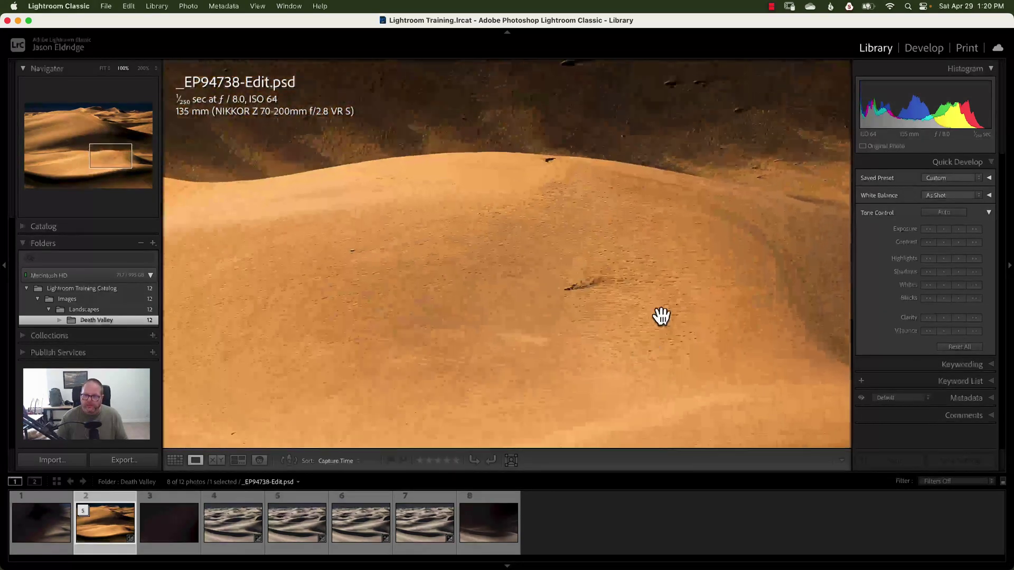
scroll(661, 316, "up", 10)
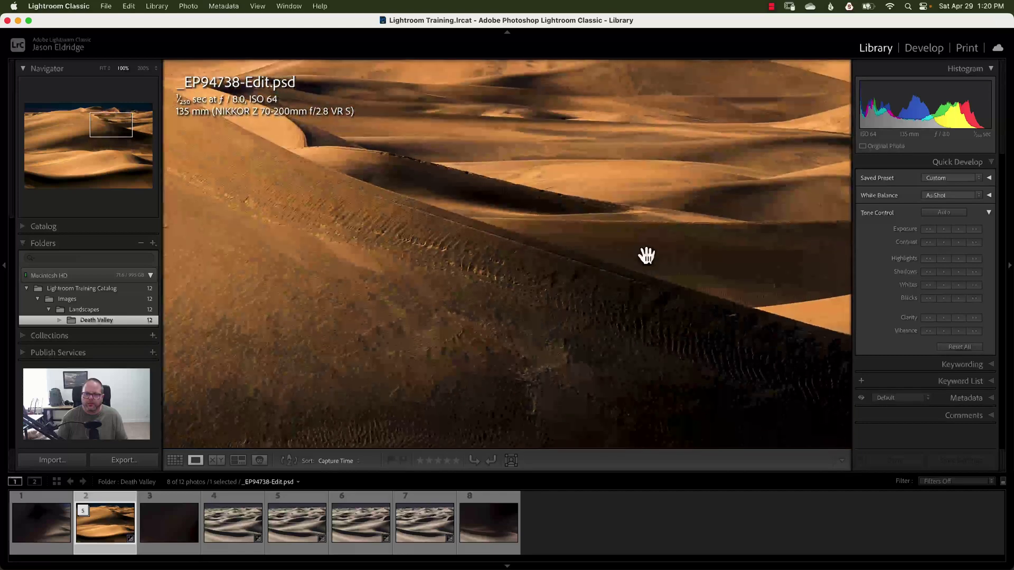
scroll(646, 255, "up", 10)
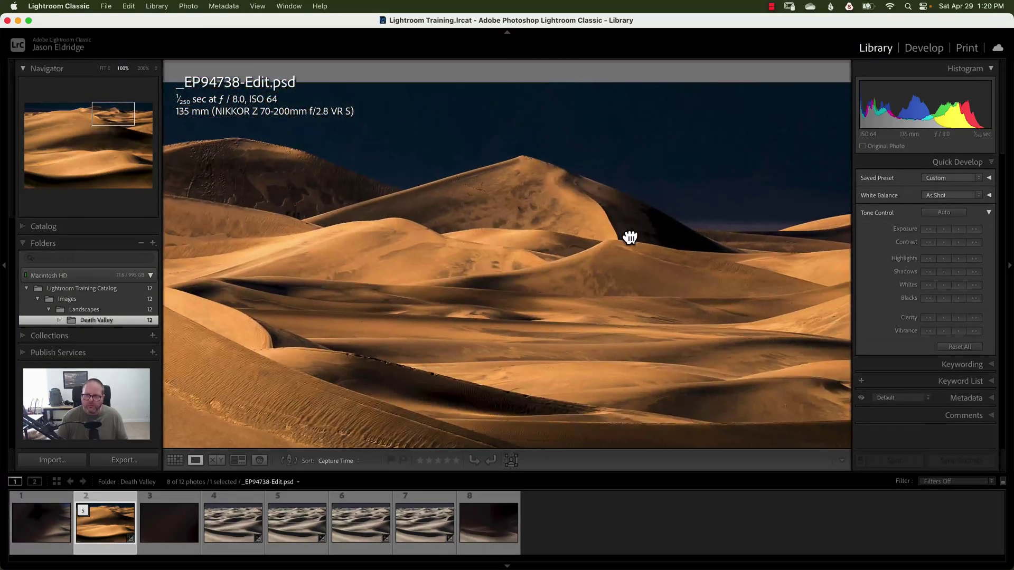
scroll(630, 238, "up", 5)
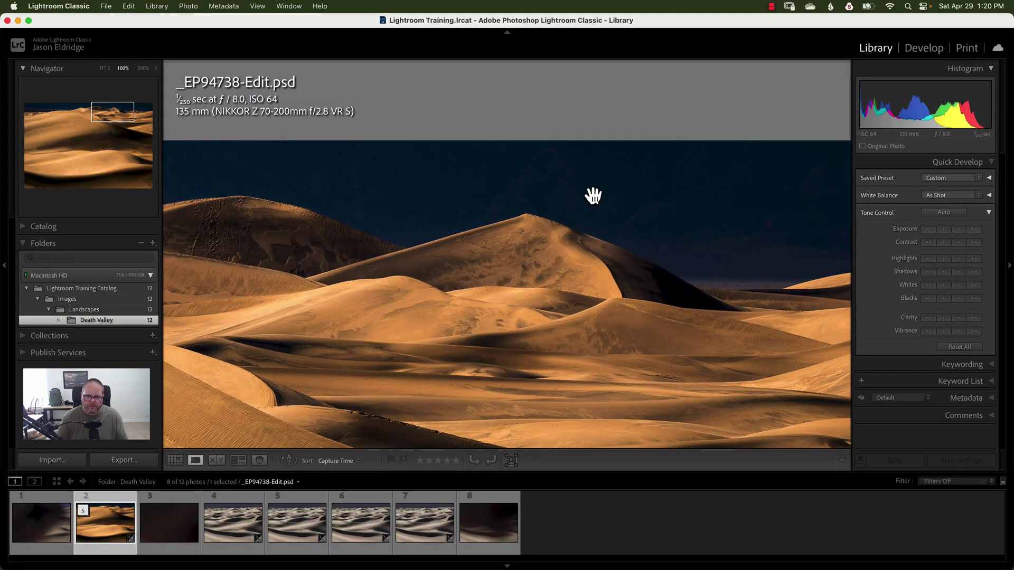
left_click(553, 284)
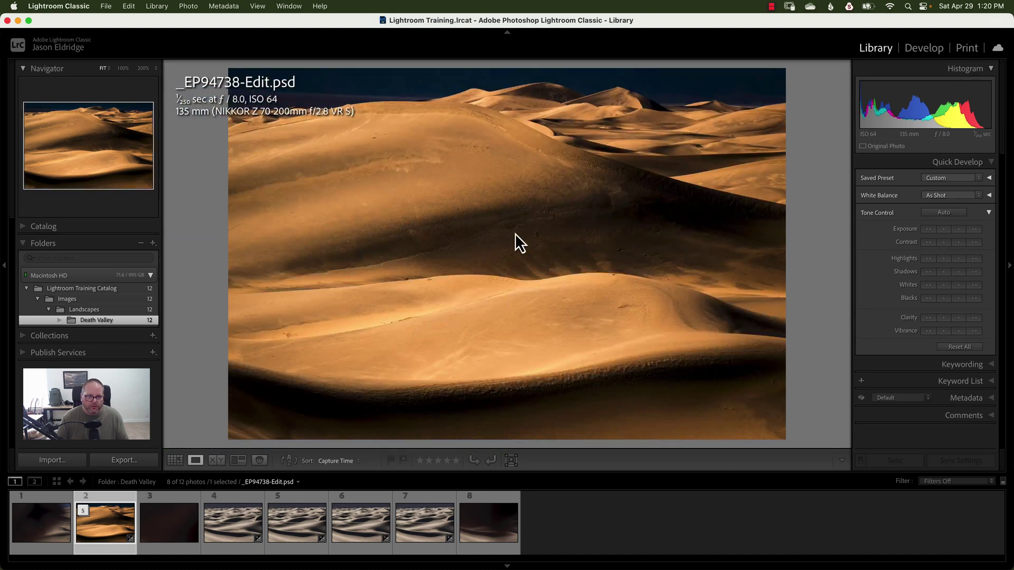